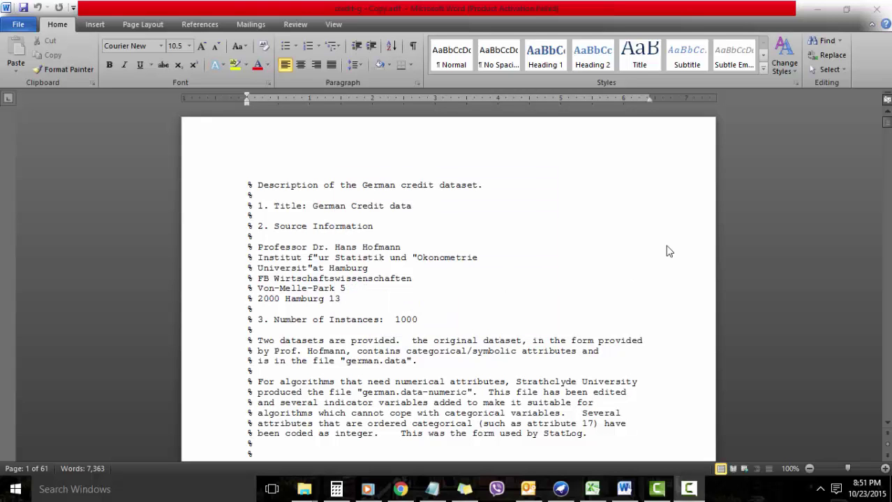
# Launch Weka Explorer from the GUI Chooser and load the german_credit dataset
pyautogui.click(885, 127)
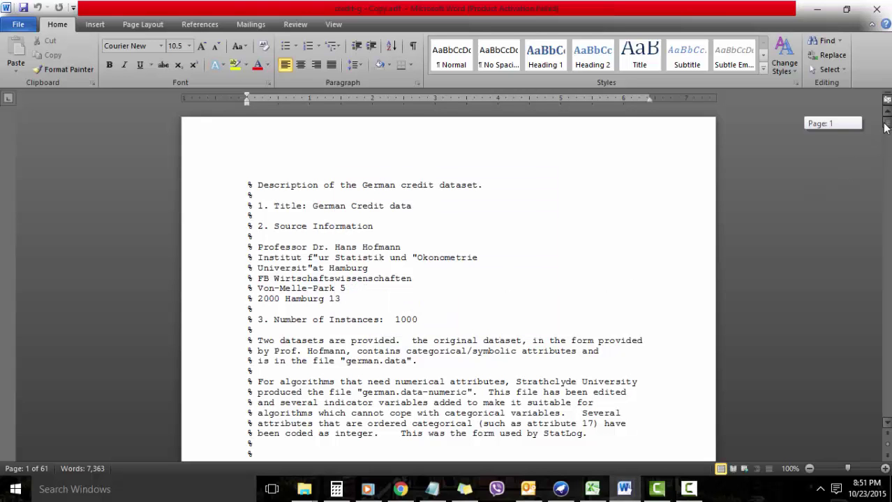
pyautogui.moveTo(884, 128)
pyautogui.mouseDown()
pyautogui.moveTo(884, 151)
pyautogui.moveTo(886, 112)
pyautogui.mouseUp()
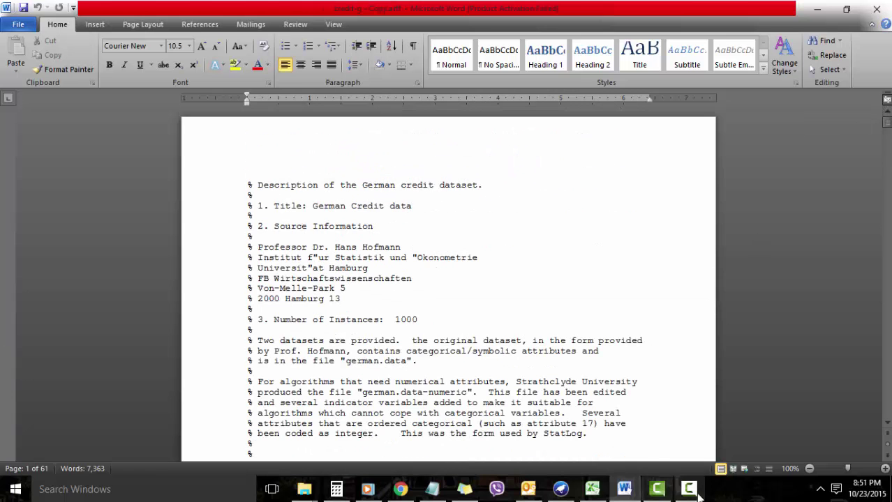
pyautogui.click(561, 490)
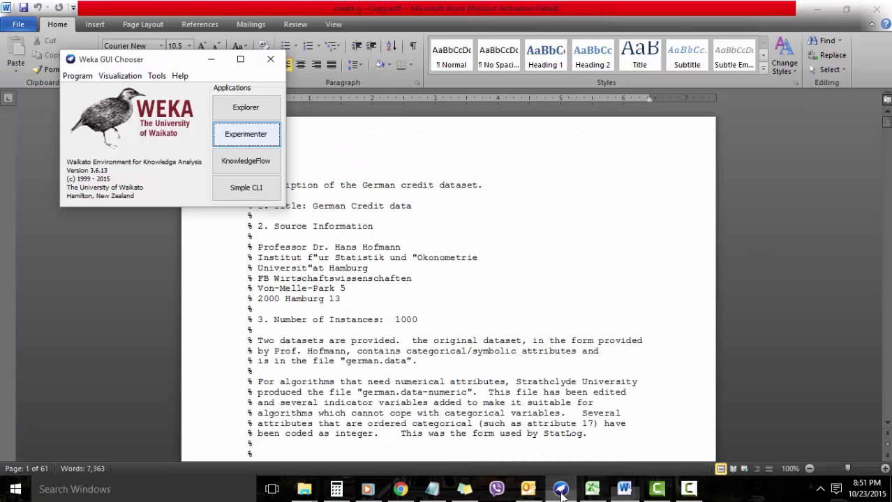
pyautogui.click(240, 110)
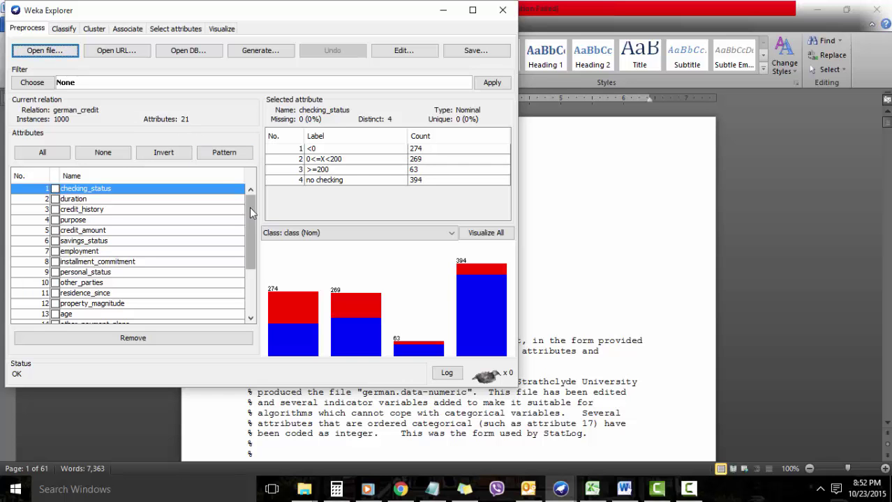
pyautogui.moveTo(252, 217); pyautogui.dragTo(249, 246)
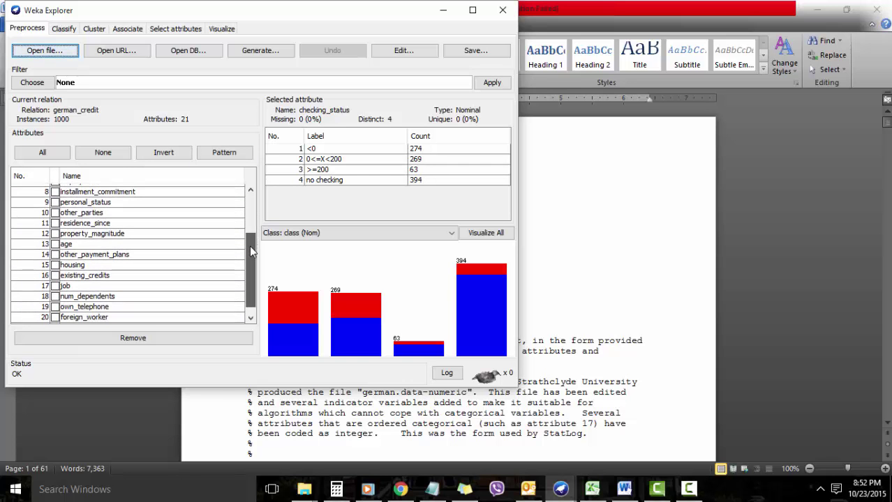
# Inspect the property_magnitude, age and class attributes, ending on 700 good and 300 bad
pyautogui.click(150, 235)
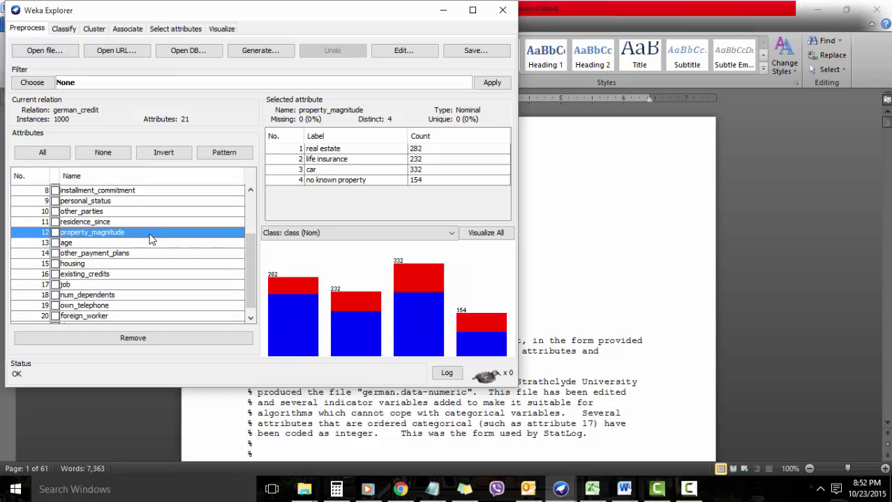
pyautogui.press('Down')
pyautogui.press('Down')
pyautogui.press('Down')
pyautogui.press('Down')
pyautogui.press('Up')
pyautogui.press('Up')
pyautogui.press('Up')
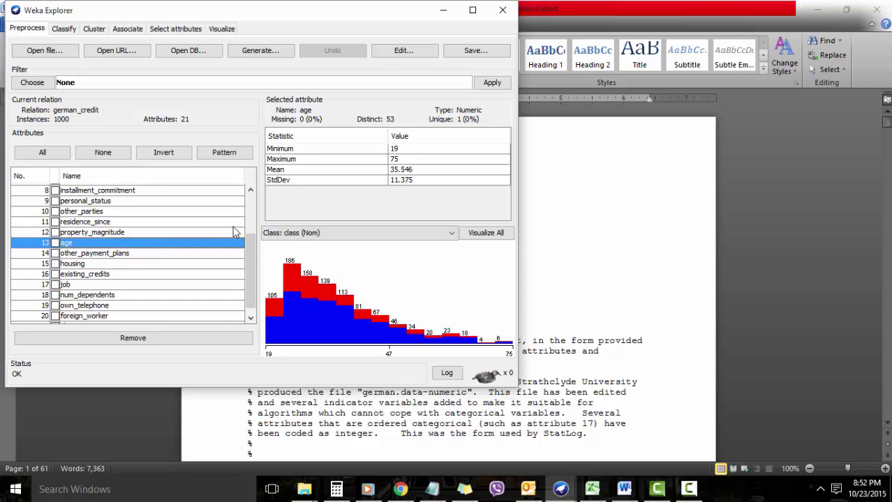
pyautogui.moveTo(251, 252); pyautogui.dragTo(251, 282)
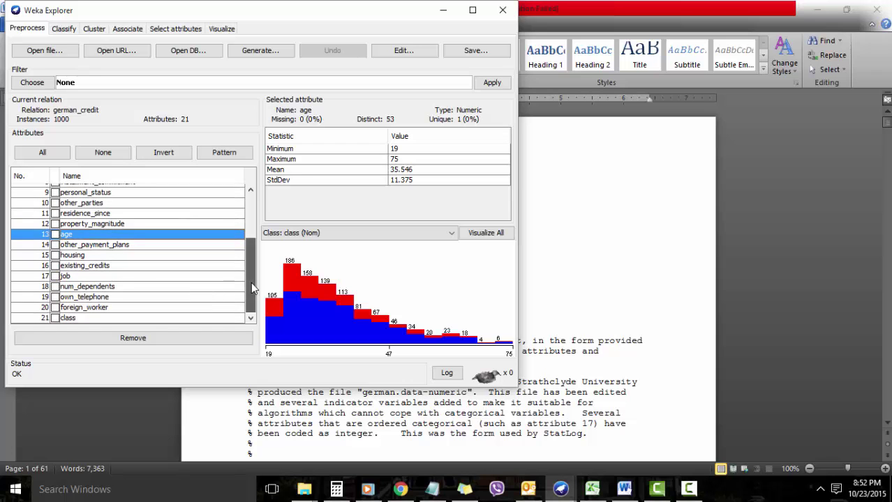
pyautogui.click(123, 319)
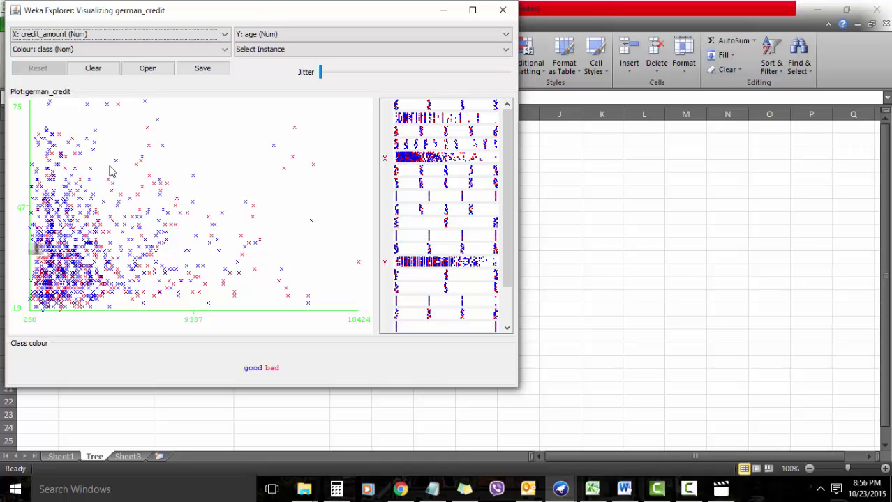
# Move the credit_amount vs age scatter plot aside and raise its jitter to spread overlapping points
pyautogui.moveTo(249, 14); pyautogui.dragTo(413, 79)
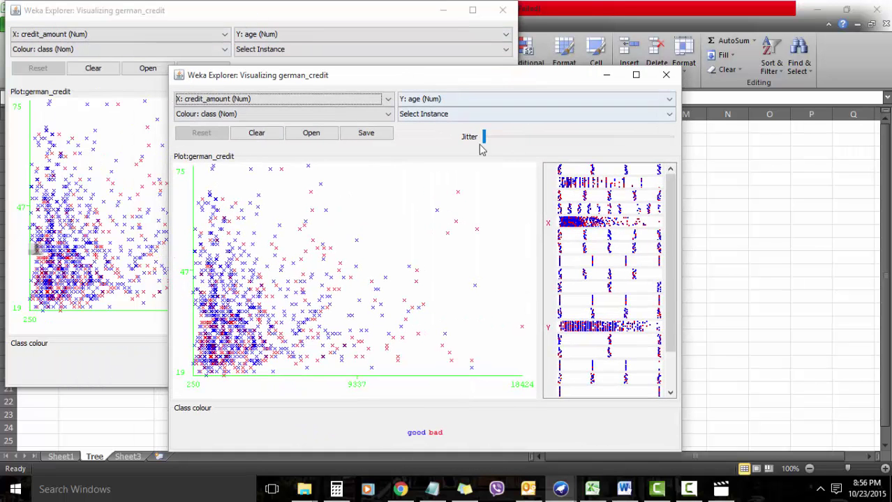
pyautogui.moveTo(484, 138); pyautogui.dragTo(518, 138)
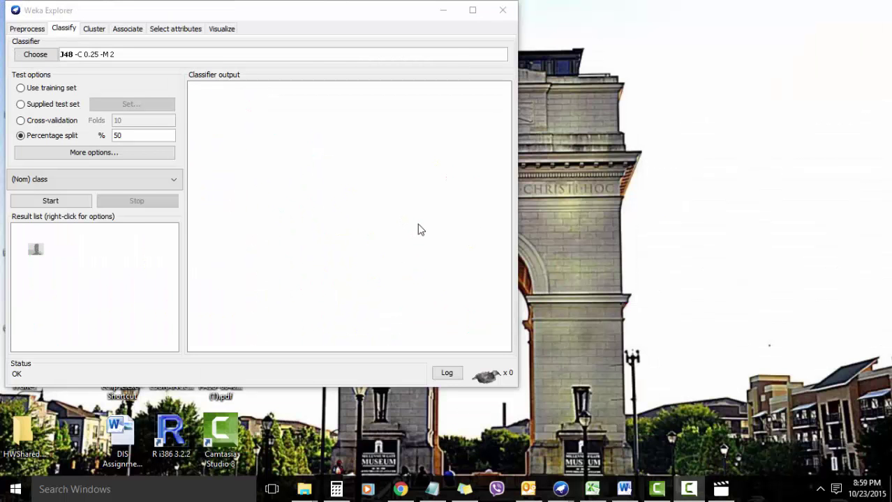
pyautogui.click(50, 61)
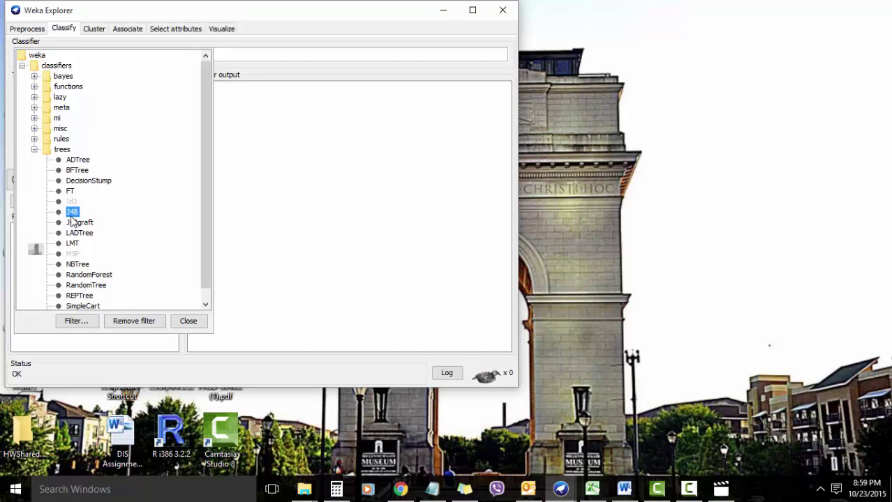
pyautogui.moveTo(72, 221)
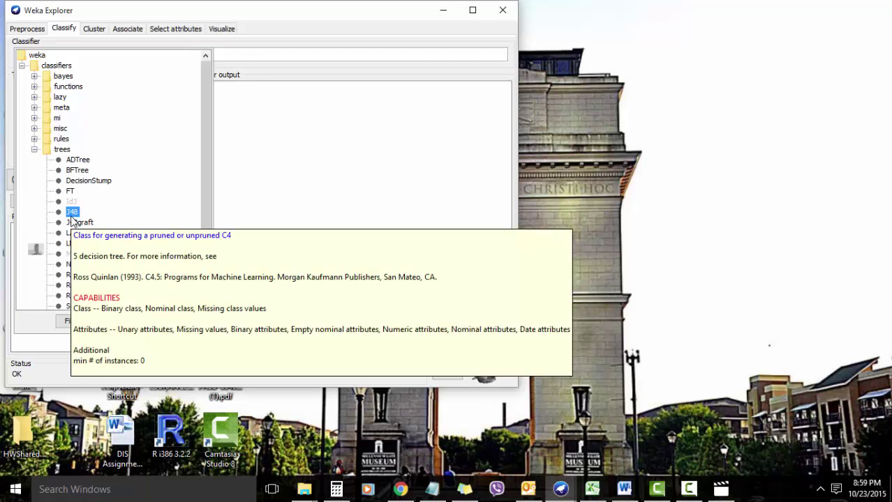
pyautogui.click(180, 324)
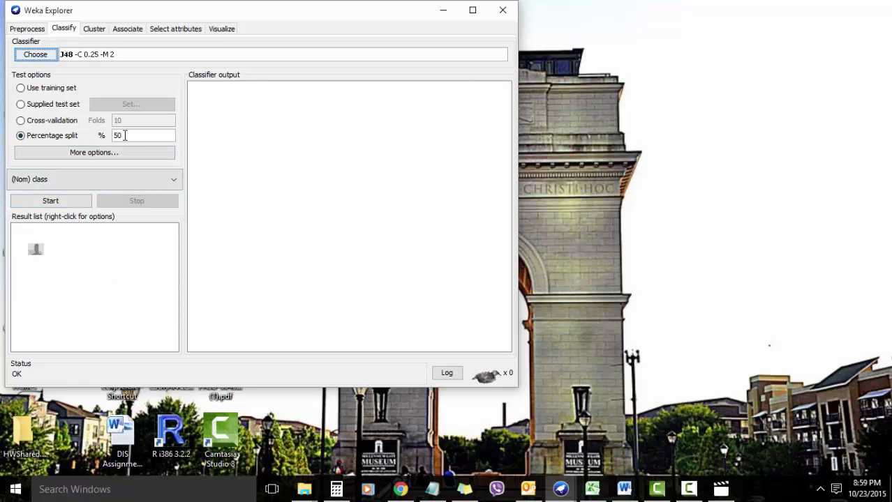
# Train J48 on the 50% split and review its 72.4% accuracy in a maximized window
pyautogui.click(72, 201)
pyautogui.moveTo(507, 315); pyautogui.dragTo(509, 302)
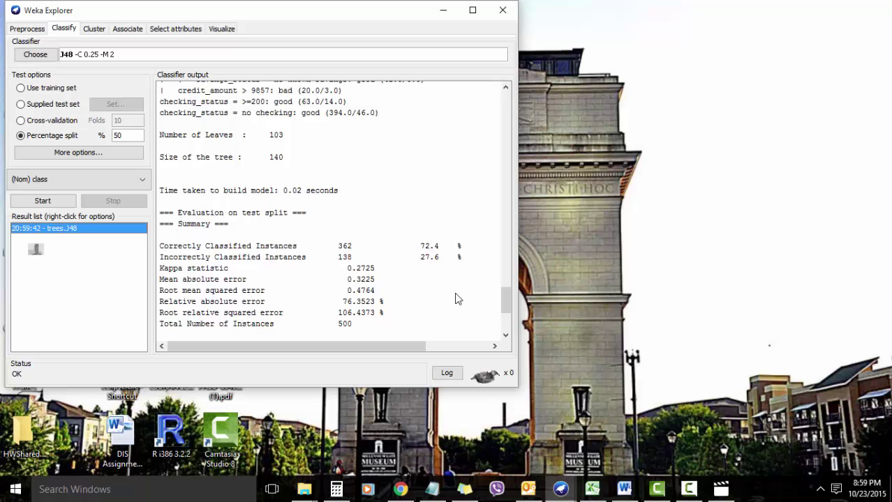
pyautogui.scroll(-5, 507, 310)
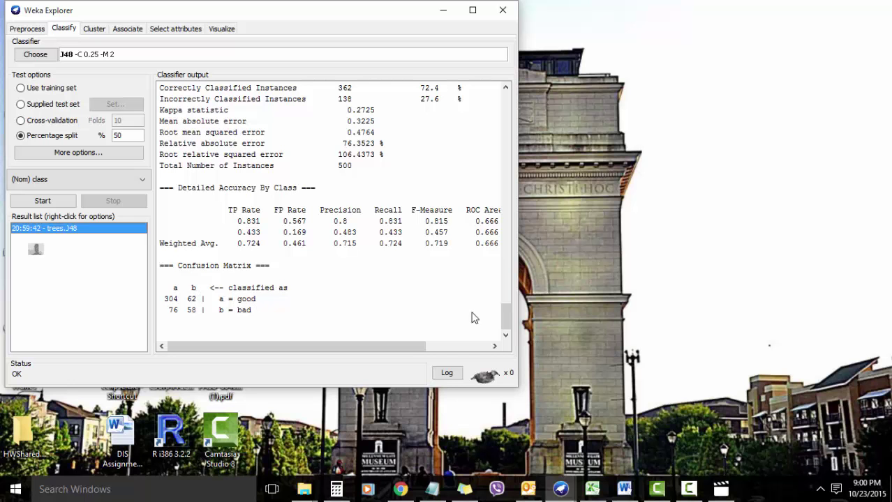
pyautogui.moveTo(507, 313); pyautogui.dragTo(510, 285)
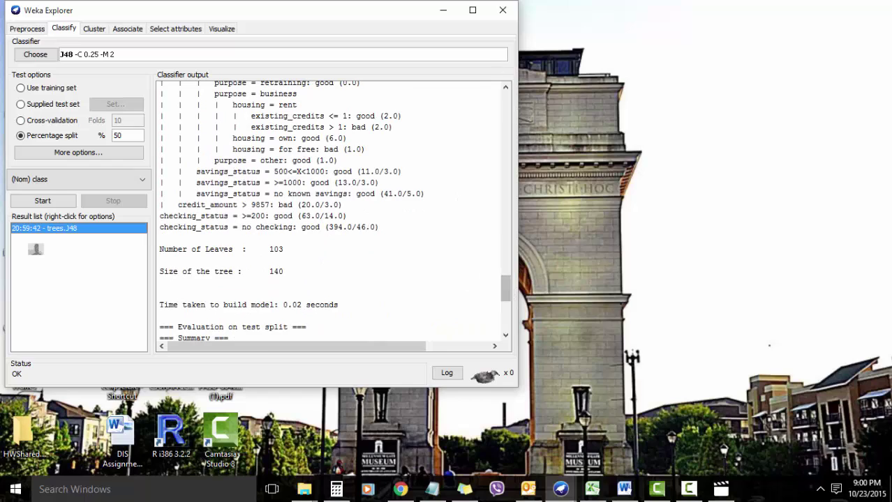
pyautogui.click(472, 10)
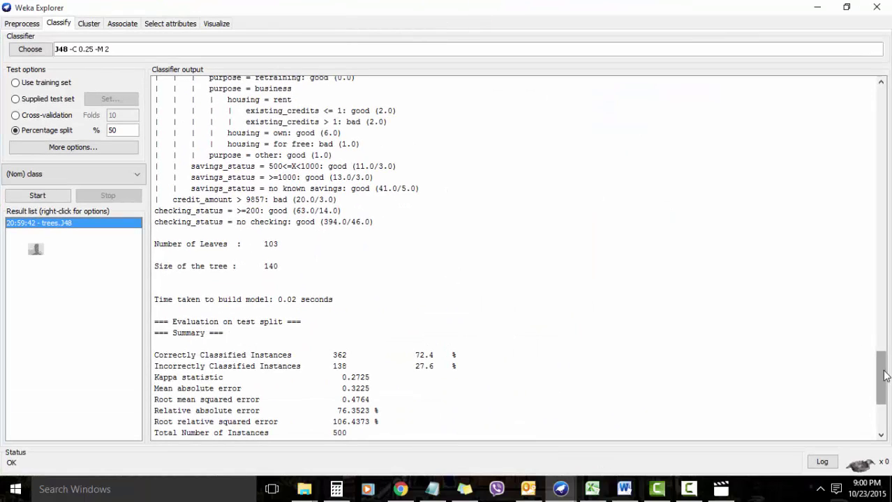
pyautogui.moveTo(885, 375); pyautogui.dragTo(853, 378)
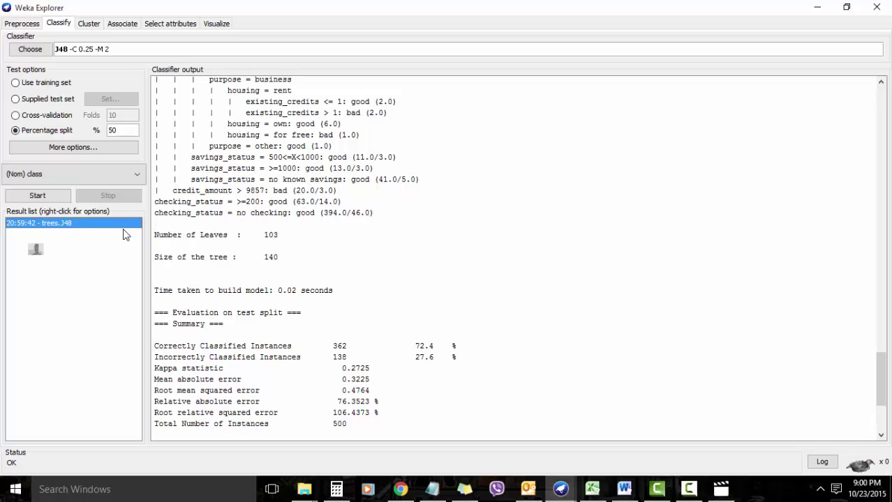
# Show the 20:59:42 J48 result as a full-screen tree fitted to the window
pyautogui.rightClick(79, 226)
pyautogui.click(122, 361)
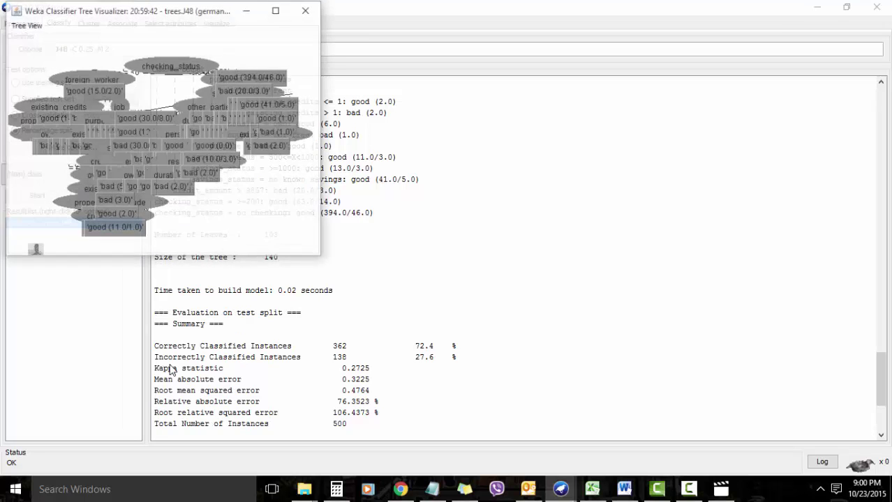
pyautogui.click(276, 11)
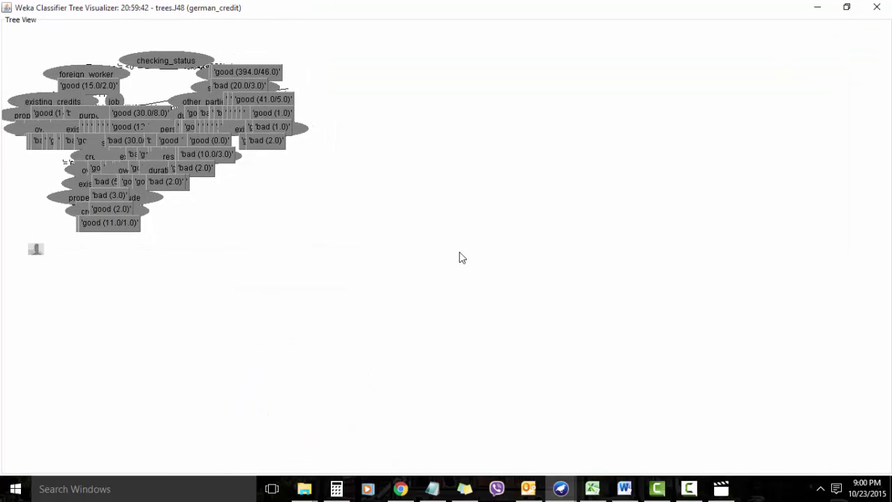
pyautogui.rightClick(486, 299)
pyautogui.click(502, 321)
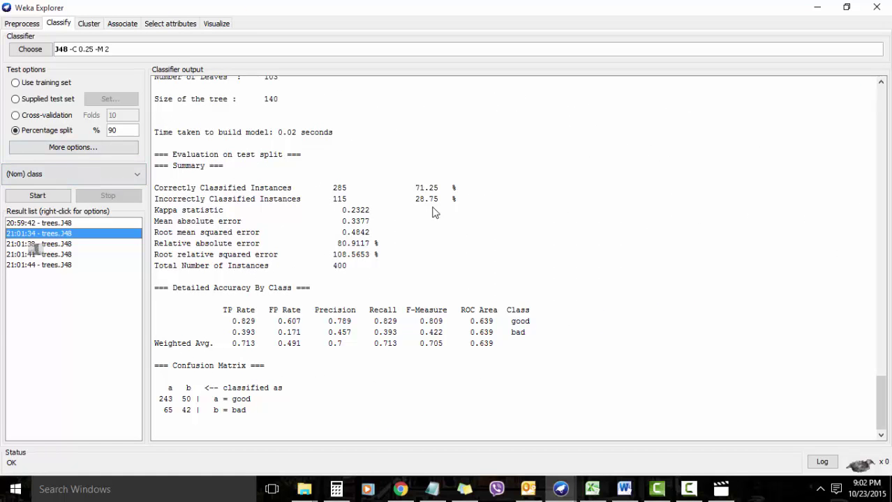
# Scroll the output to the top and view the 21:01:38 run's 73.6667% accuracy on 300 instances
pyautogui.moveTo(880, 394); pyautogui.dragTo(882, 94)
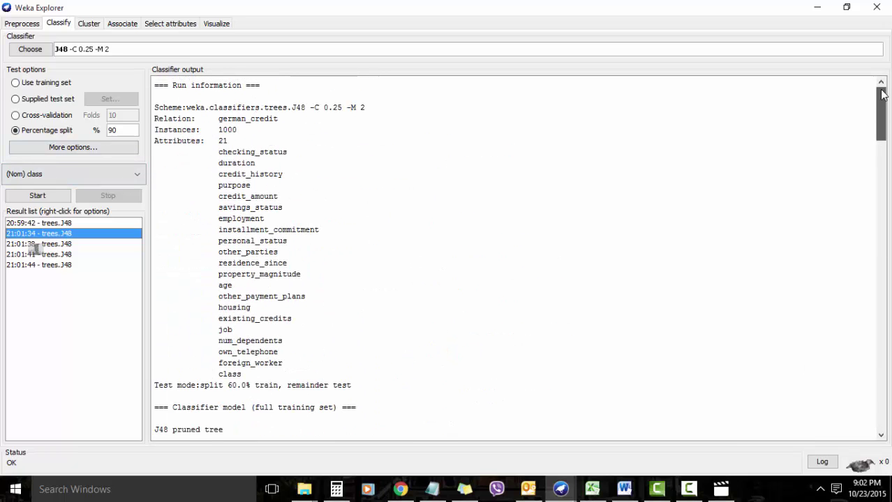
pyautogui.click(69, 244)
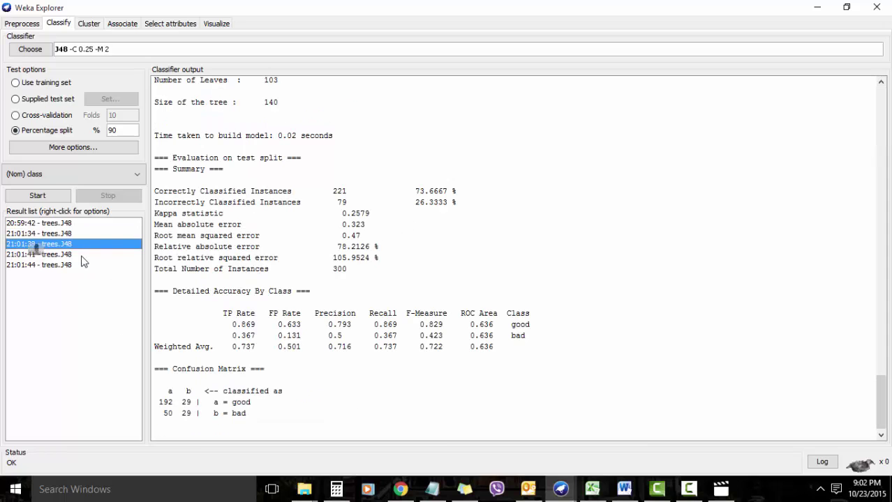
# Switch evaluation to 'Use training set' and rerun J48, scoring 85.5% on 1000 instances
pyautogui.press('Down')
pyautogui.press('Down')
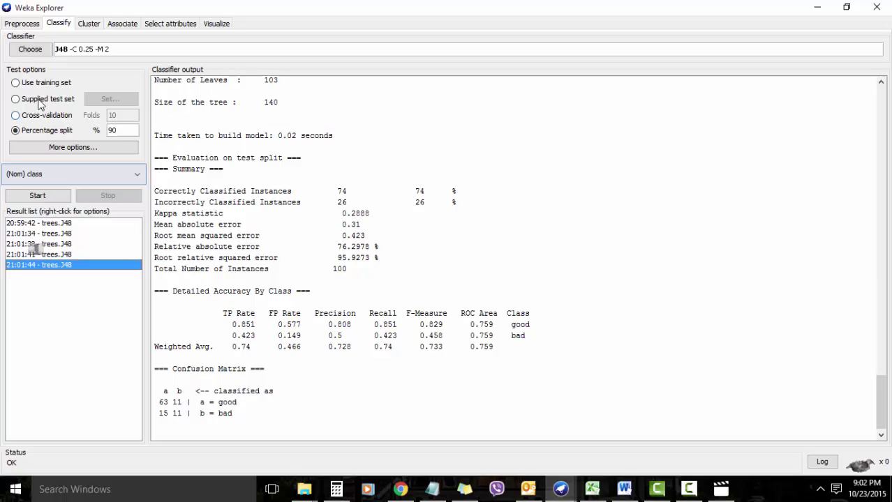
pyautogui.click(25, 84)
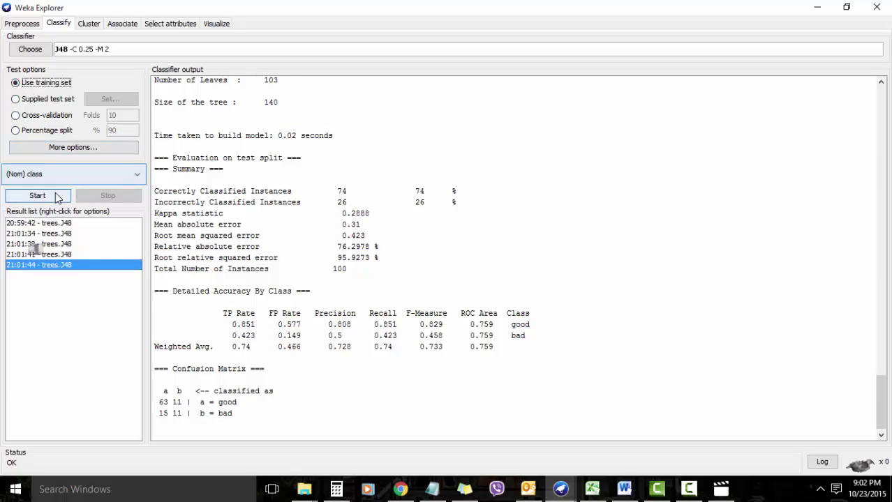
pyautogui.click(55, 196)
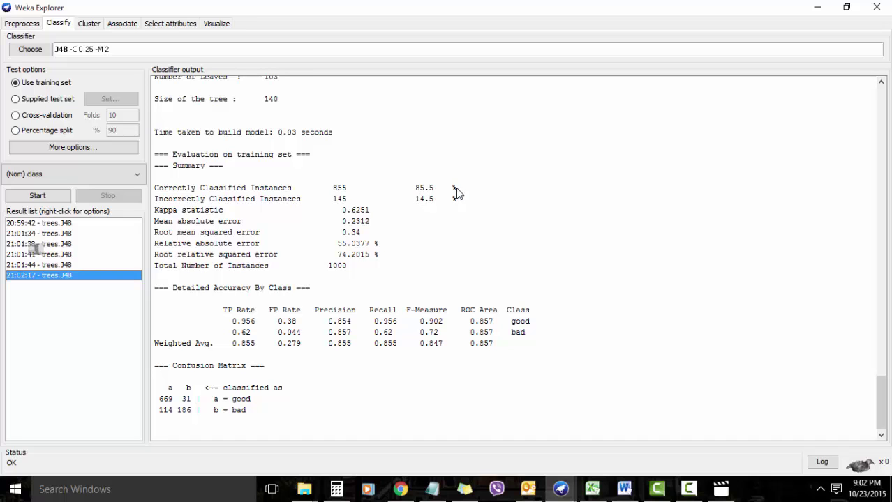
# Compare the 21:01:44, 21:01:41, 21:01:38 and 21:01:34 runs' accuracies, then switch to the Excel spreadsheet
pyautogui.click(73, 266)
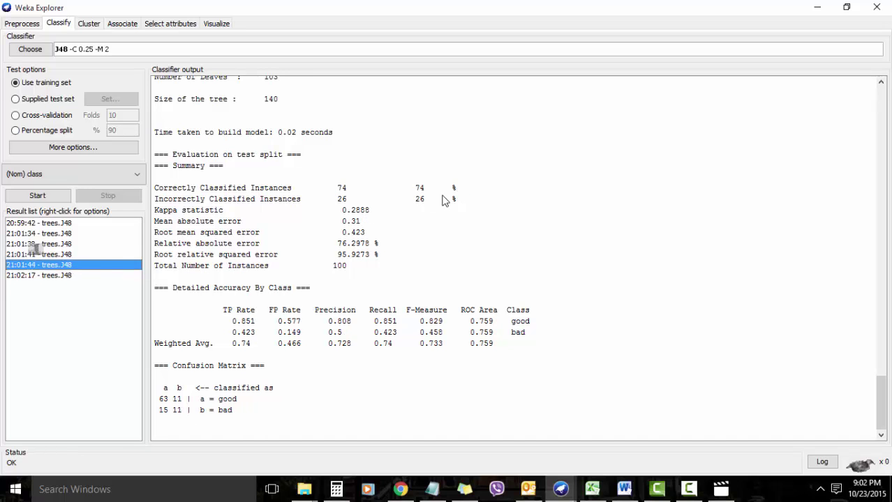
pyautogui.click(42, 254)
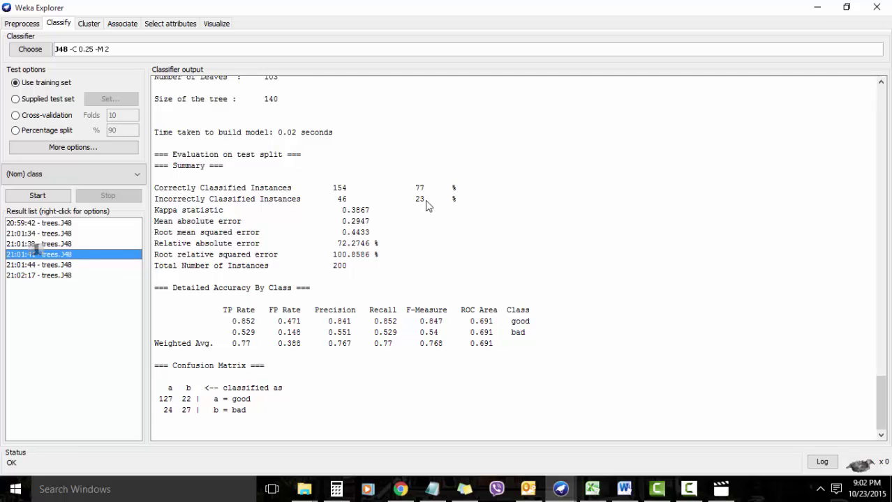
pyautogui.click(83, 245)
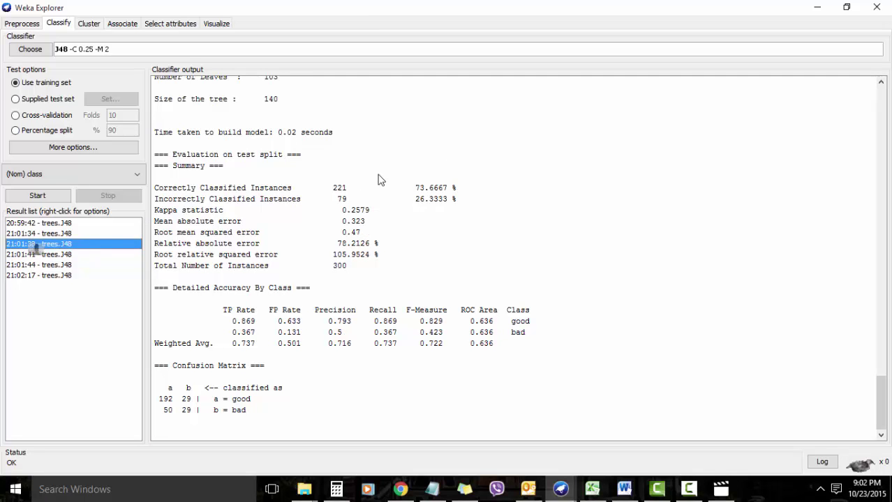
pyautogui.click(69, 233)
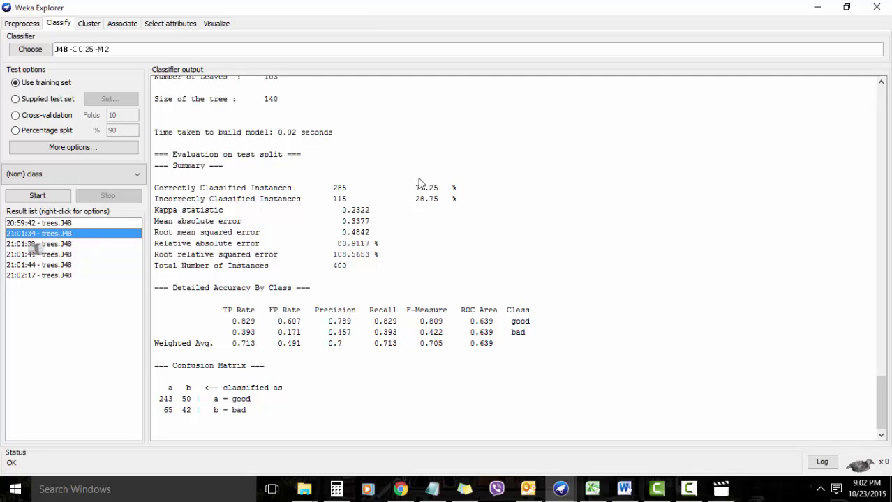
pyautogui.click(594, 489)
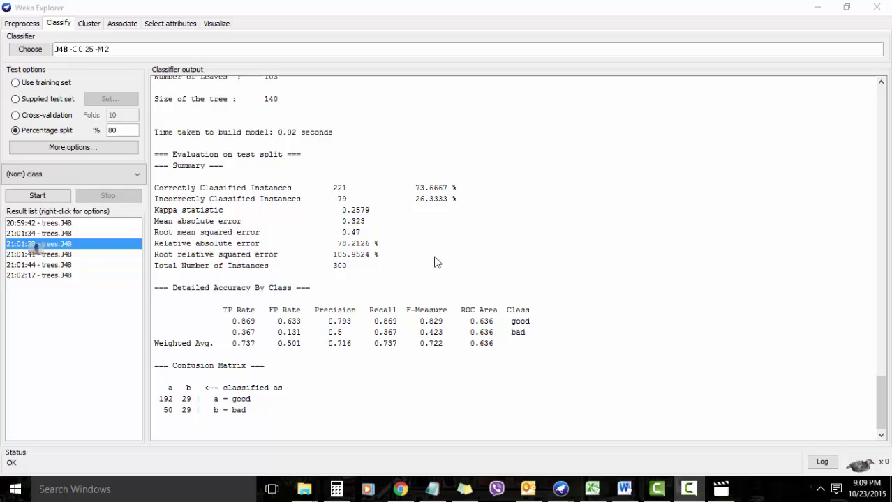
# Rerun J48 with -C 0.1 -M 20, getting 71% correct on 200 test instances
pyautogui.click(97, 52)
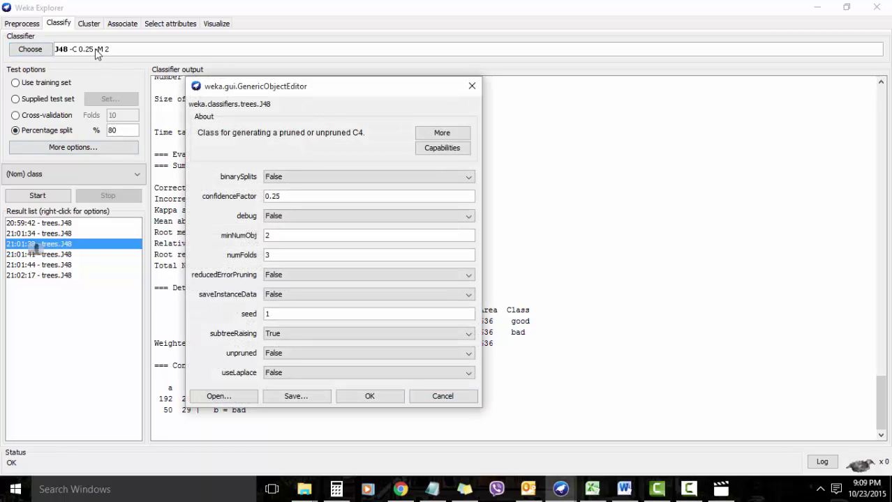
pyautogui.click(293, 197)
pyautogui.press('BackSpace')
pyautogui.click(371, 397)
pyautogui.click(56, 196)
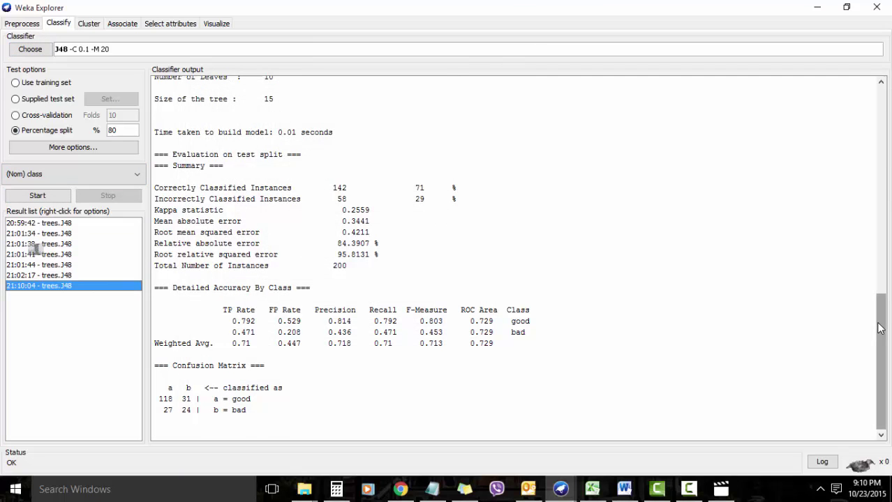
# Highlight the 71% accuracy, 10 leaves and tree size 15 in the 21:10:04 run's output
pyautogui.moveTo(881, 349); pyautogui.dragTo(881, 325)
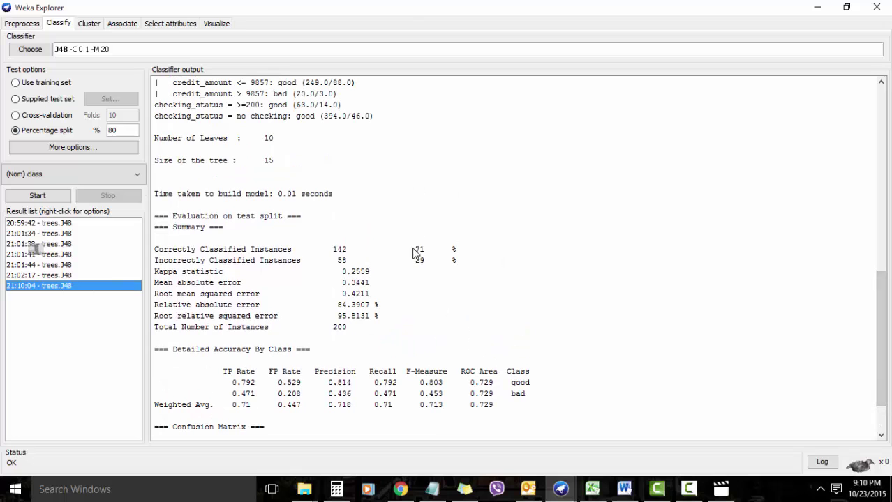
pyautogui.moveTo(412, 249); pyautogui.dragTo(453, 249)
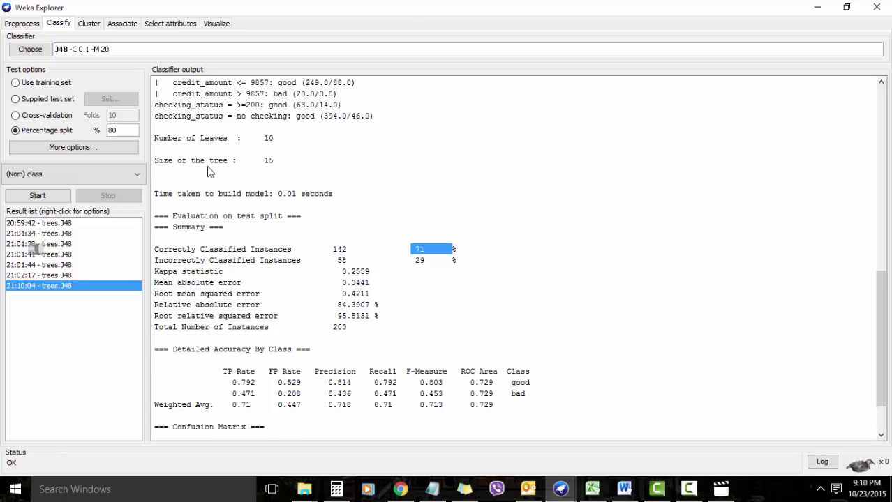
pyautogui.moveTo(283, 168); pyautogui.dragTo(156, 138)
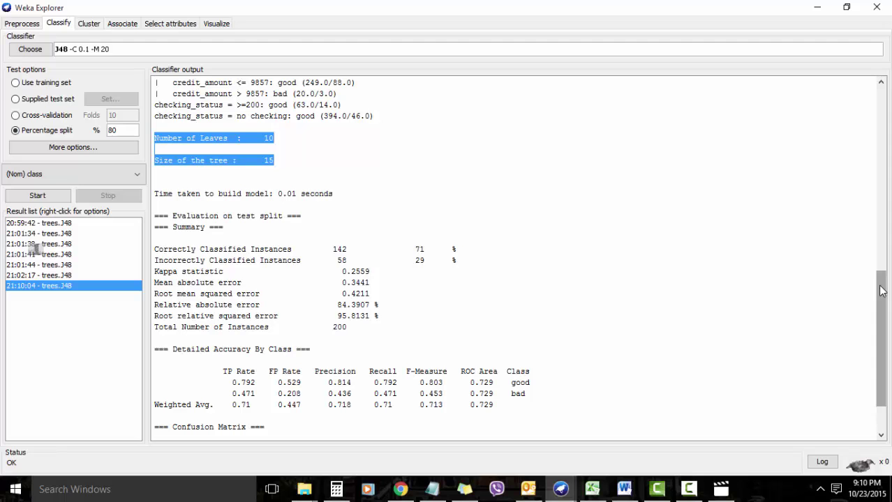
pyautogui.moveTo(882, 292); pyautogui.dragTo(880, 340)
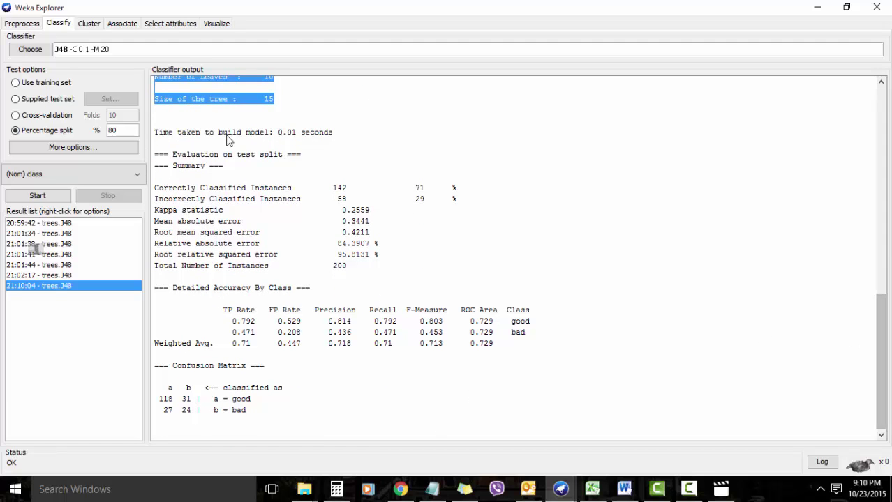
pyautogui.rightClick(51, 287)
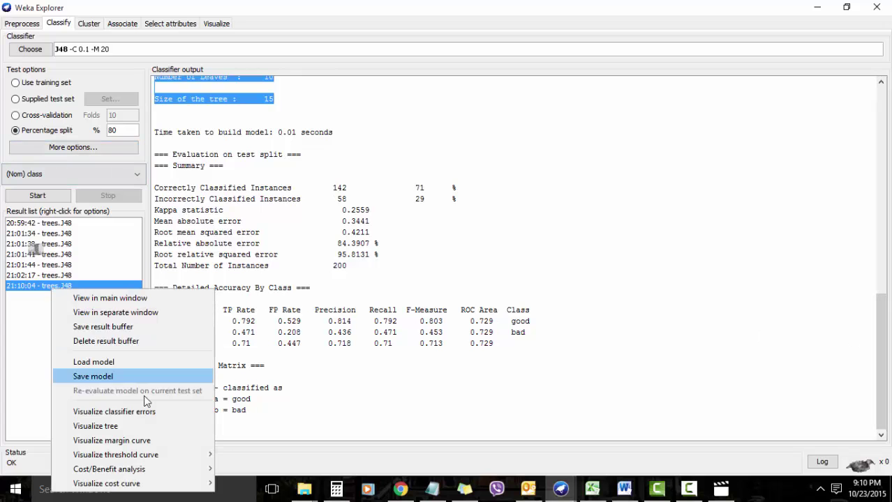
pyautogui.click(139, 429)
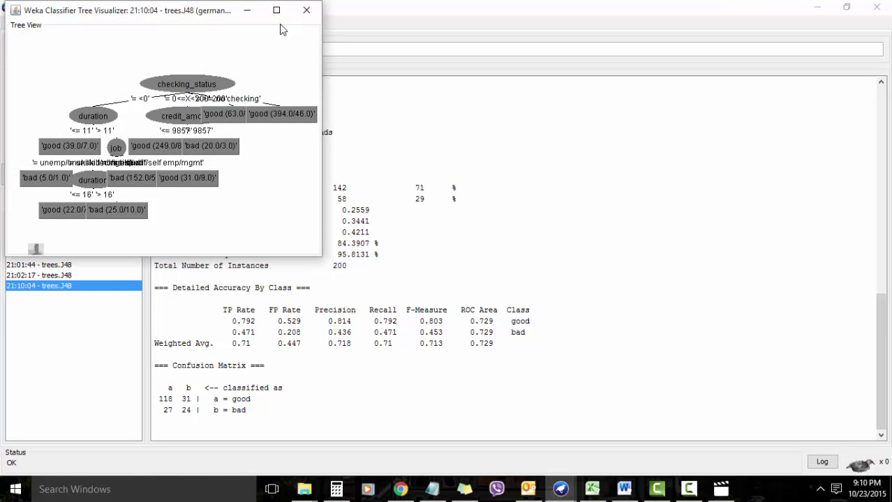
pyautogui.click(276, 9)
pyautogui.rightClick(365, 68)
pyautogui.click(398, 95)
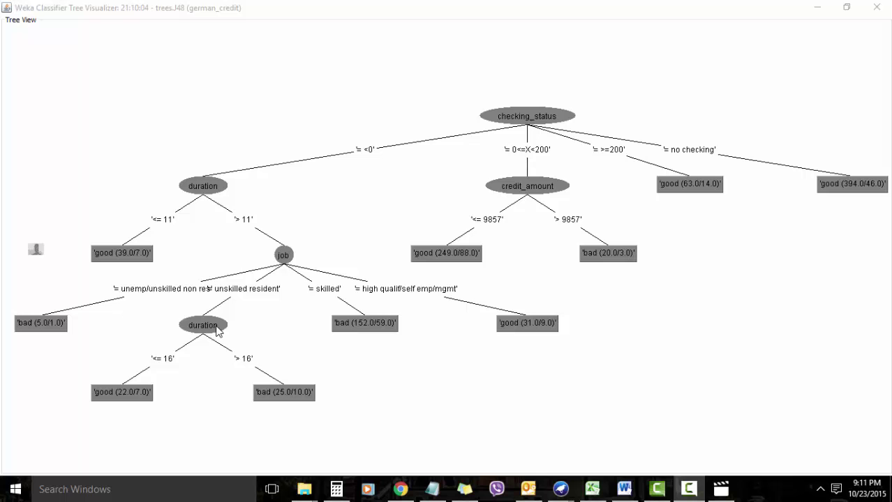
pyautogui.hotkey('alt', 'Tab')
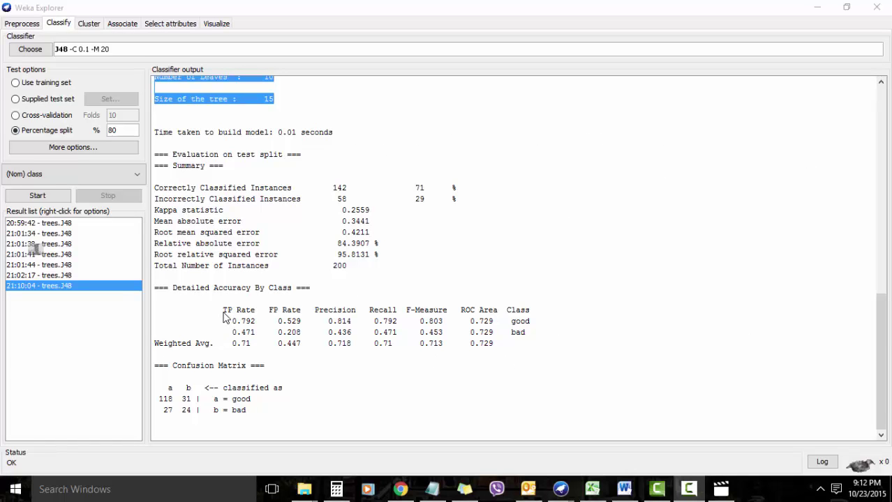
pyautogui.moveTo(223, 318); pyautogui.dragTo(265, 343)
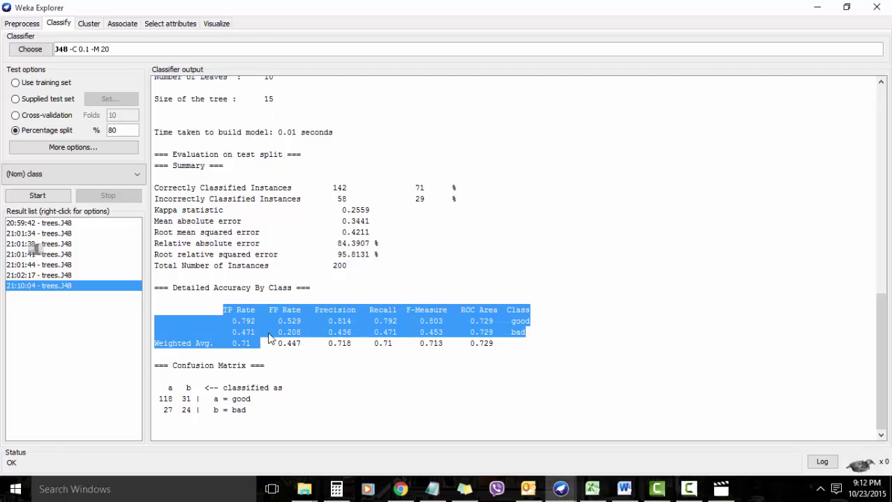
pyautogui.click(284, 317)
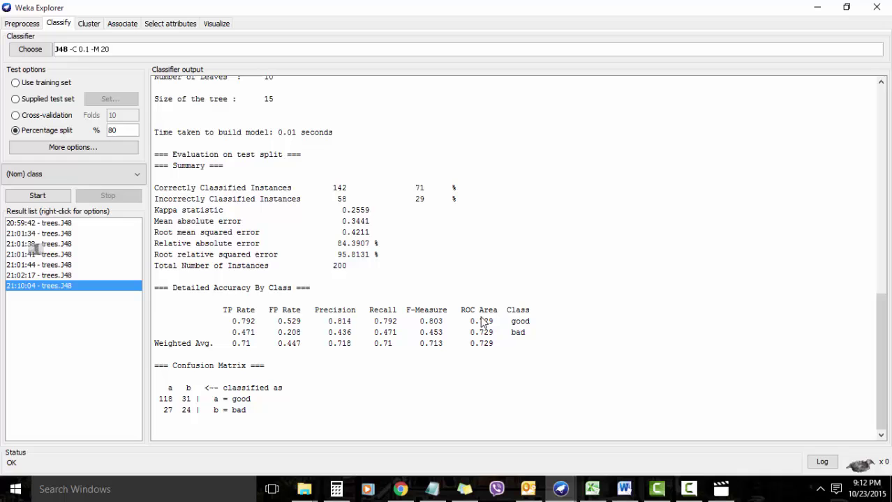
pyautogui.press('F10')
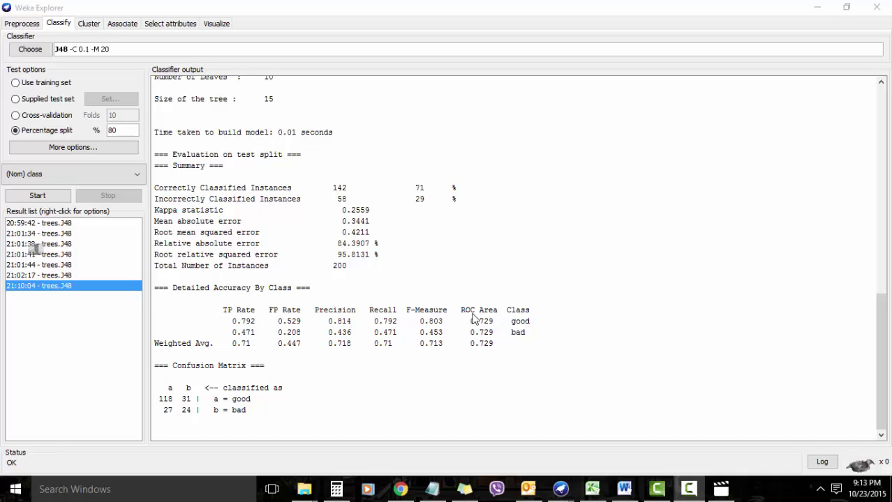
# Plot the 21:10:04 run's threshold curve for class good and move its window into view
pyautogui.rightClick(94, 283)
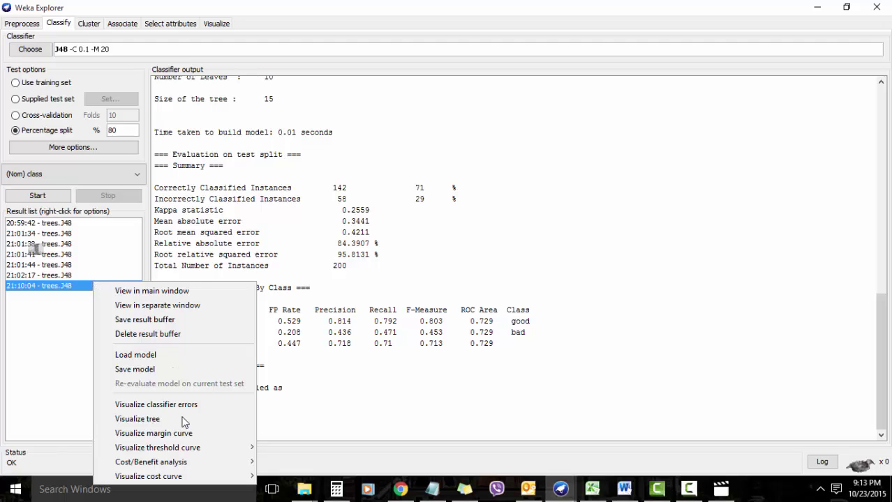
pyautogui.moveTo(213, 452)
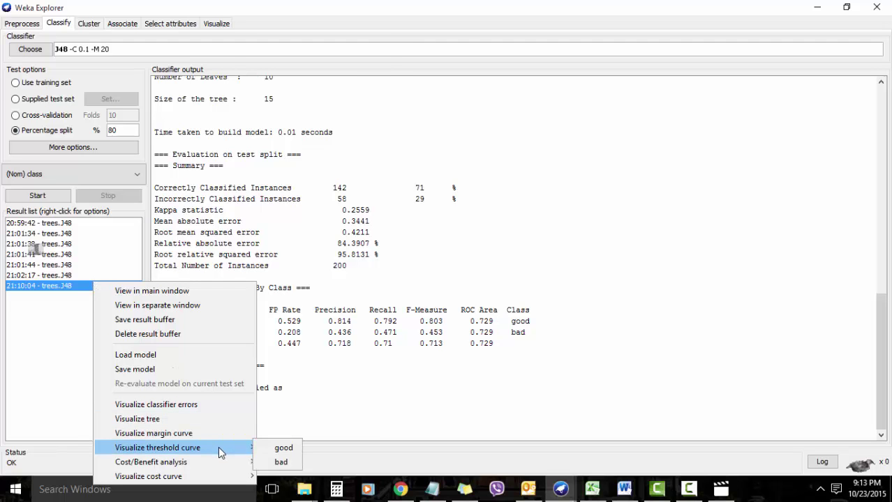
pyautogui.click(272, 448)
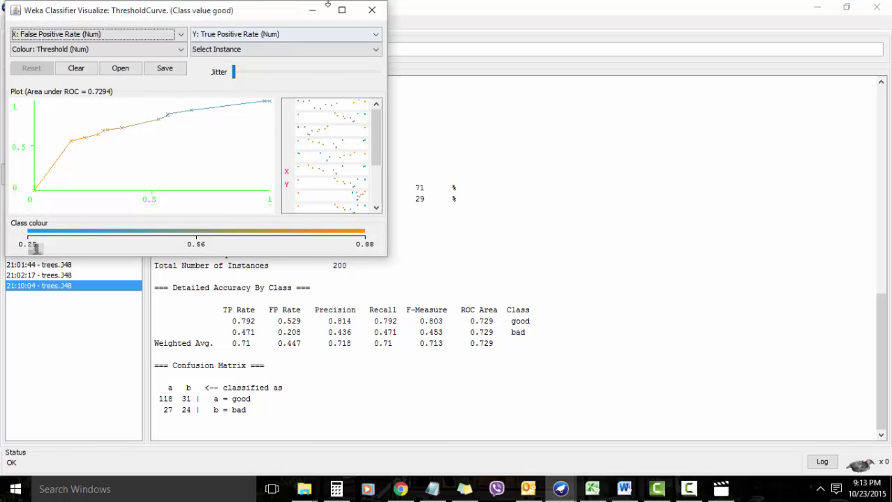
pyautogui.moveTo(256, 10); pyautogui.dragTo(397, 25)
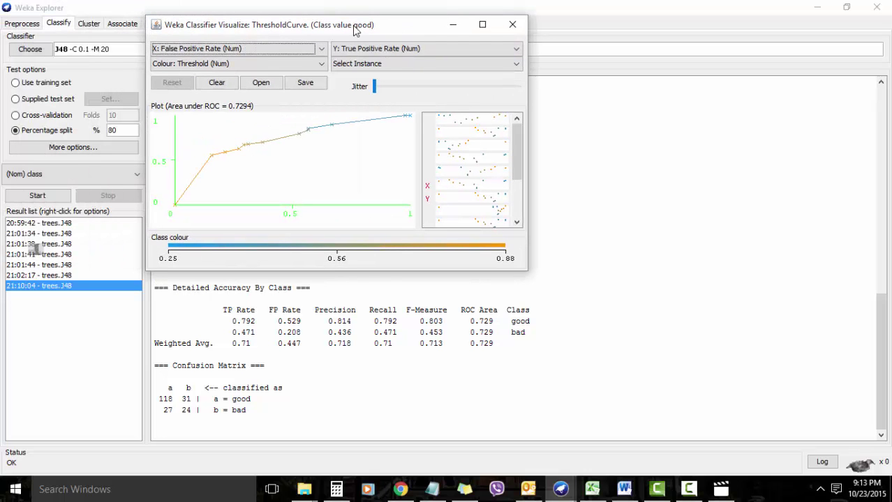